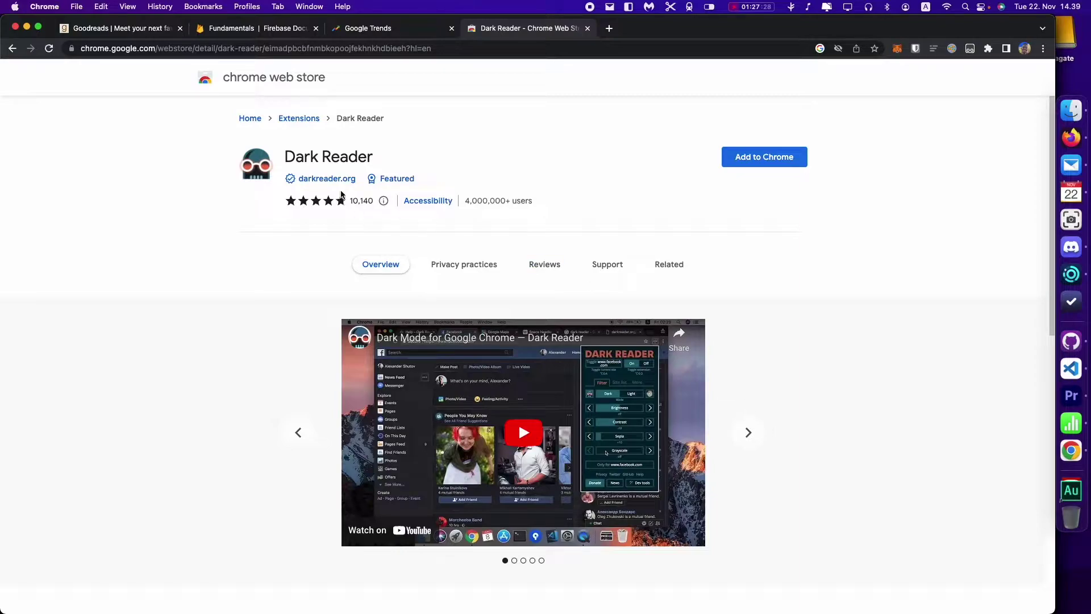
Step: Add Dark Reader from its Chrome Web Store page and confirm the extension install
left_click(1071, 137)
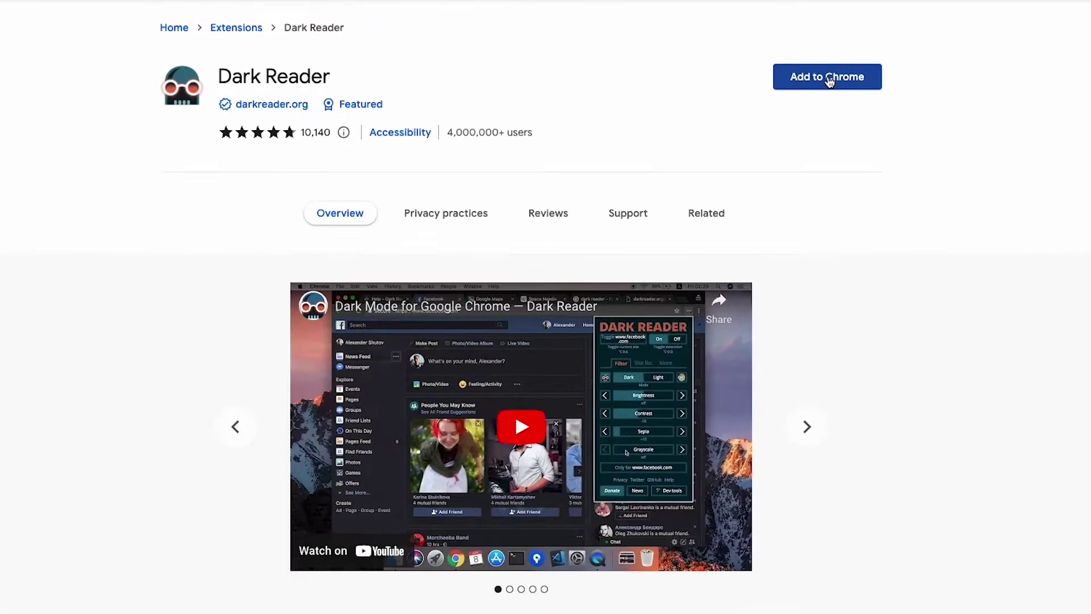
left_click(829, 81)
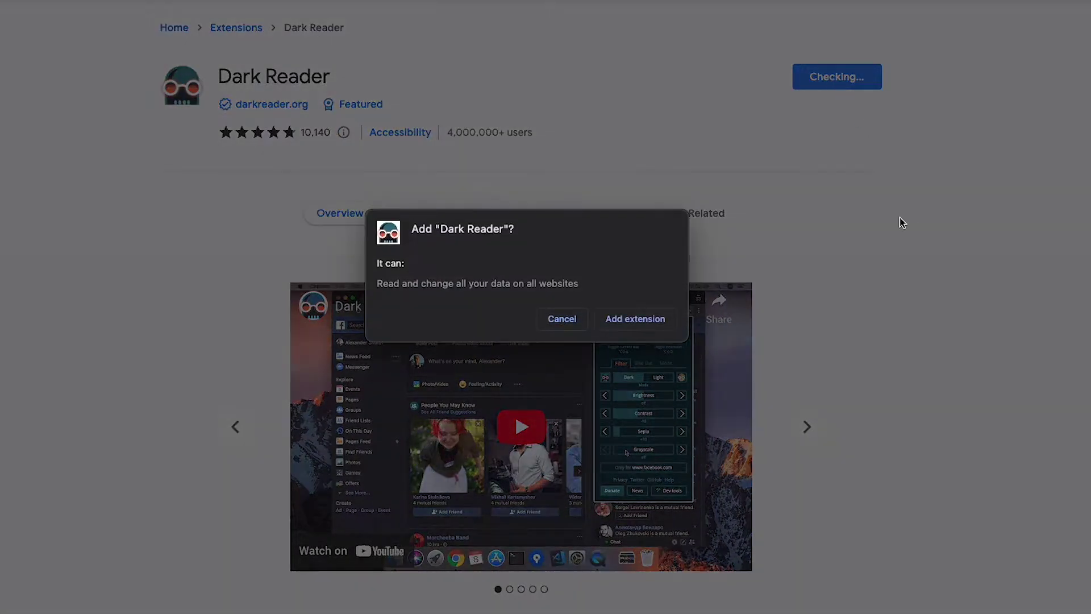
left_click(638, 317)
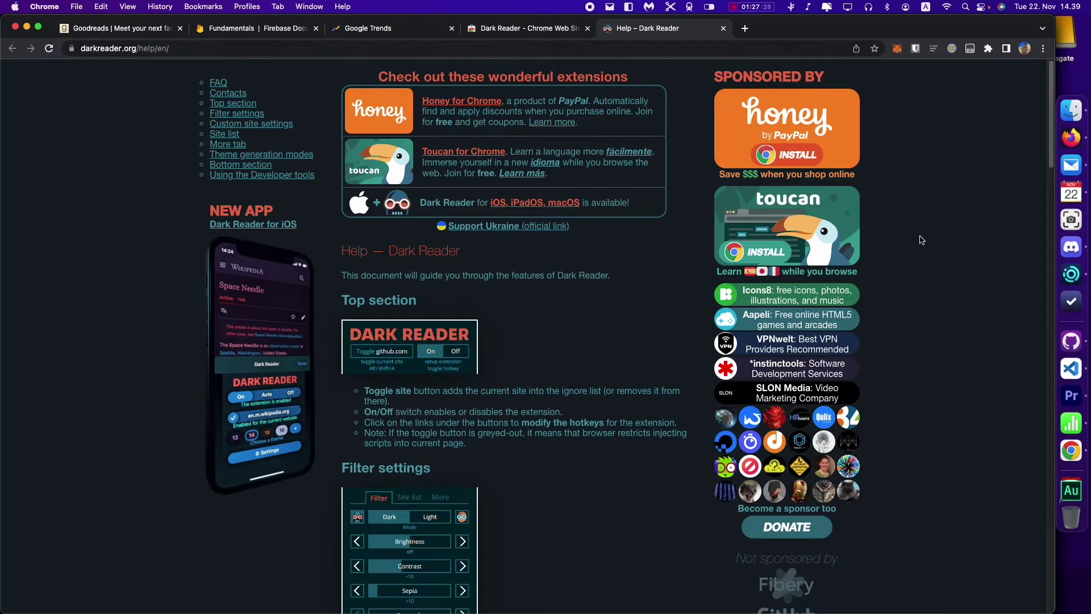
Step: Pin Dark Reader to the toolbar, then open and close its popup
left_click(525, 28)
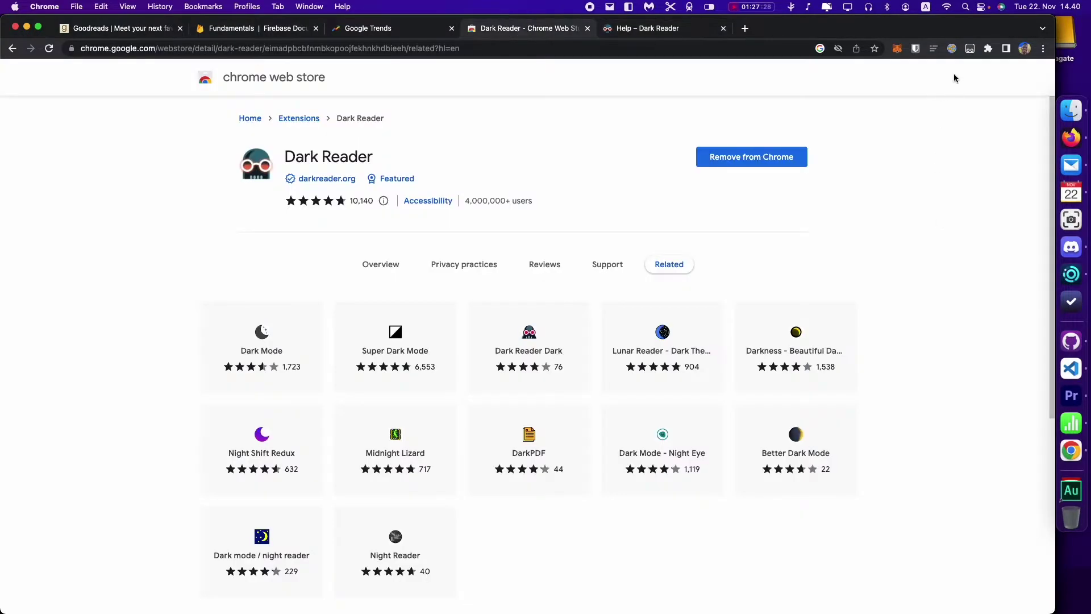
left_click(987, 49)
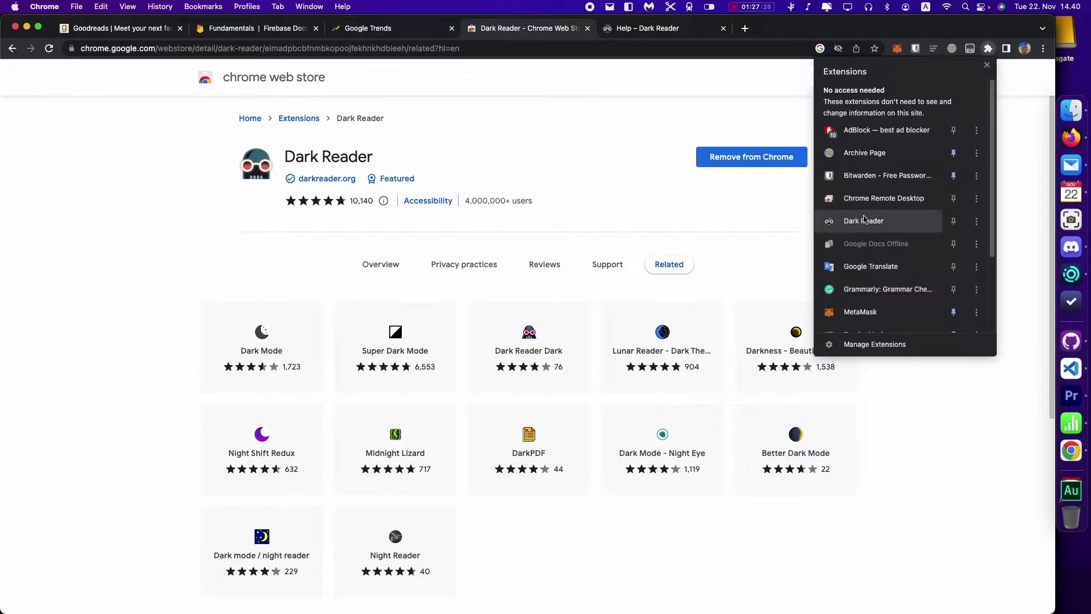
left_click(954, 221)
left_click(1009, 189)
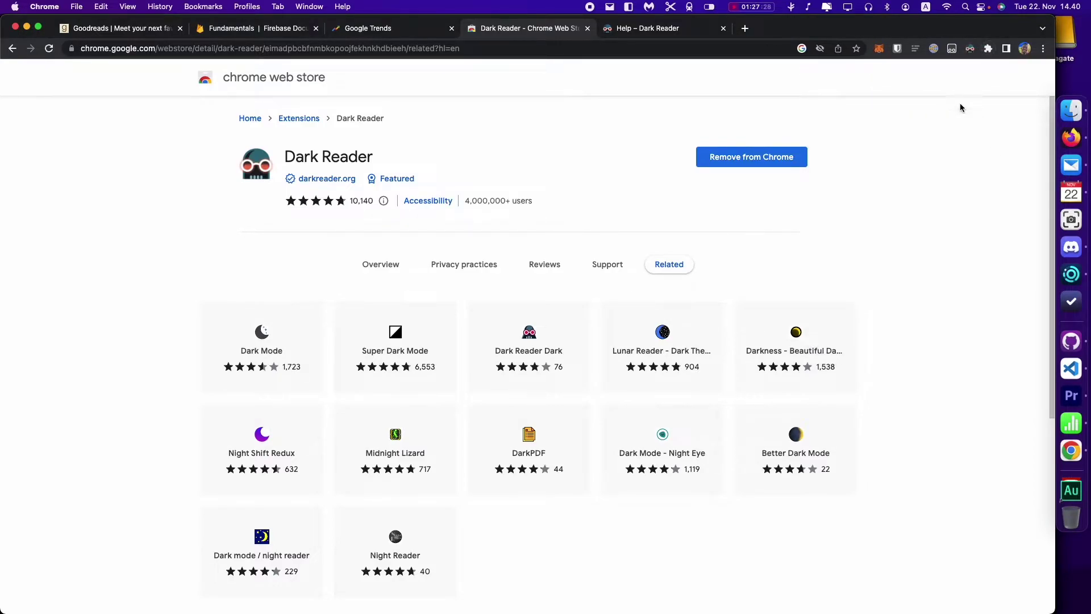
left_click(970, 49)
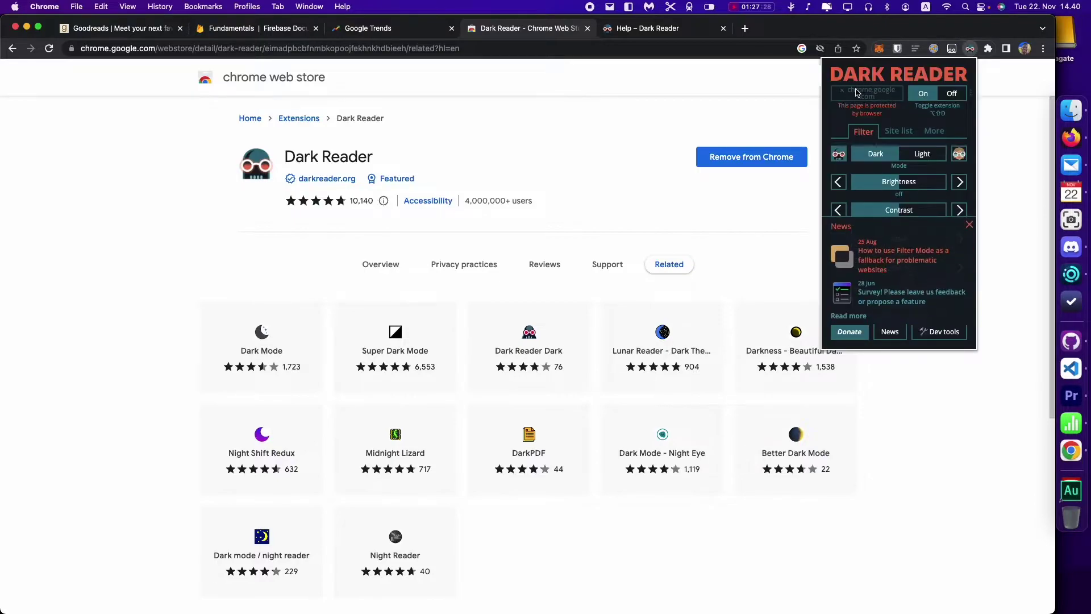
left_click(1007, 156)
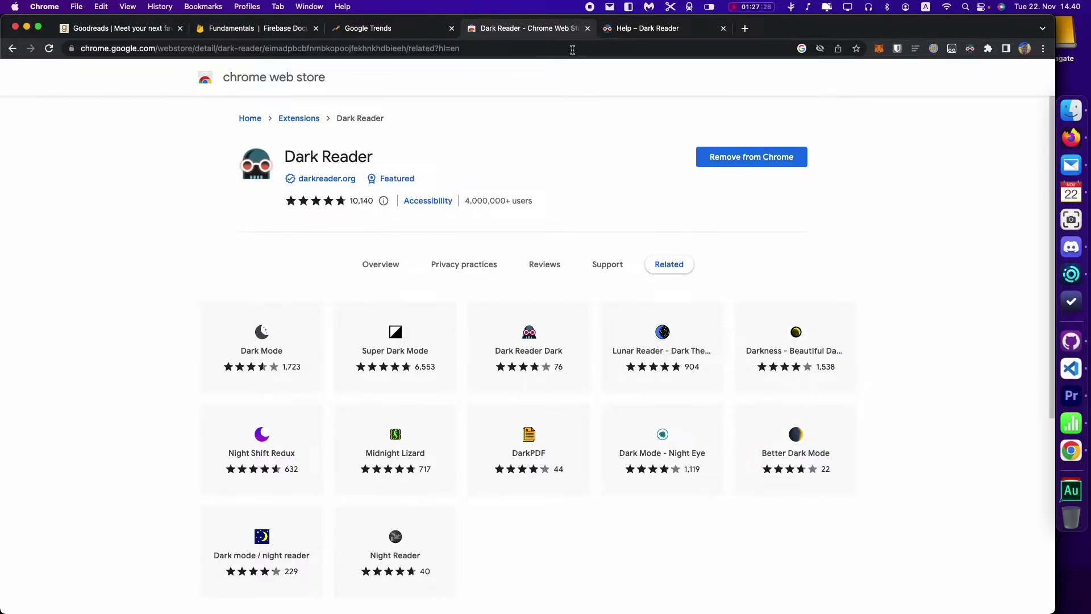
Step: On the Goodreads tab, switch Dark Reader off for Goodreads
left_click(111, 28)
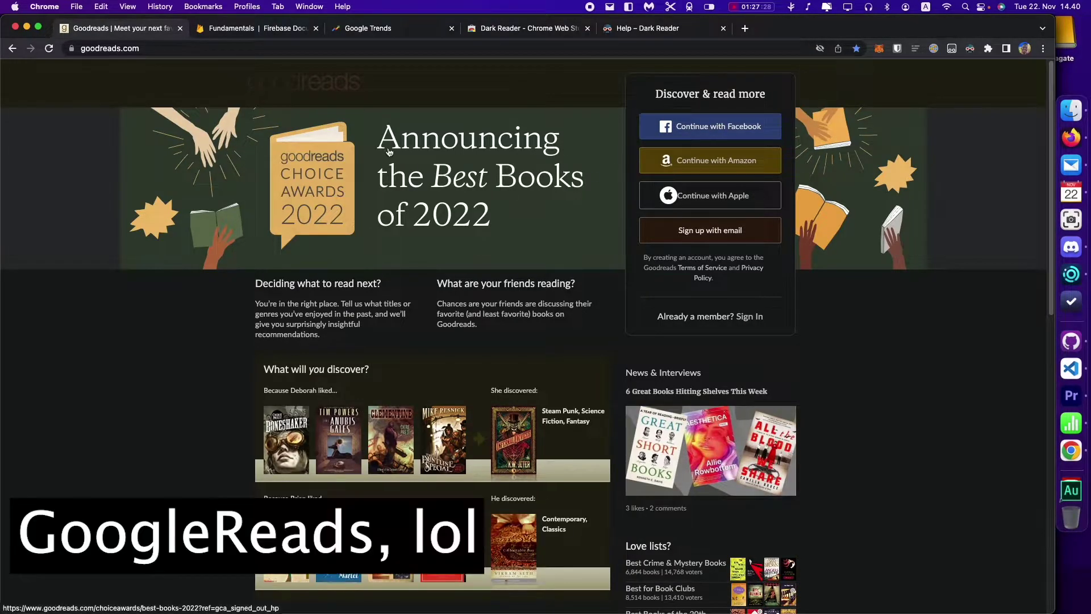
left_click(969, 49)
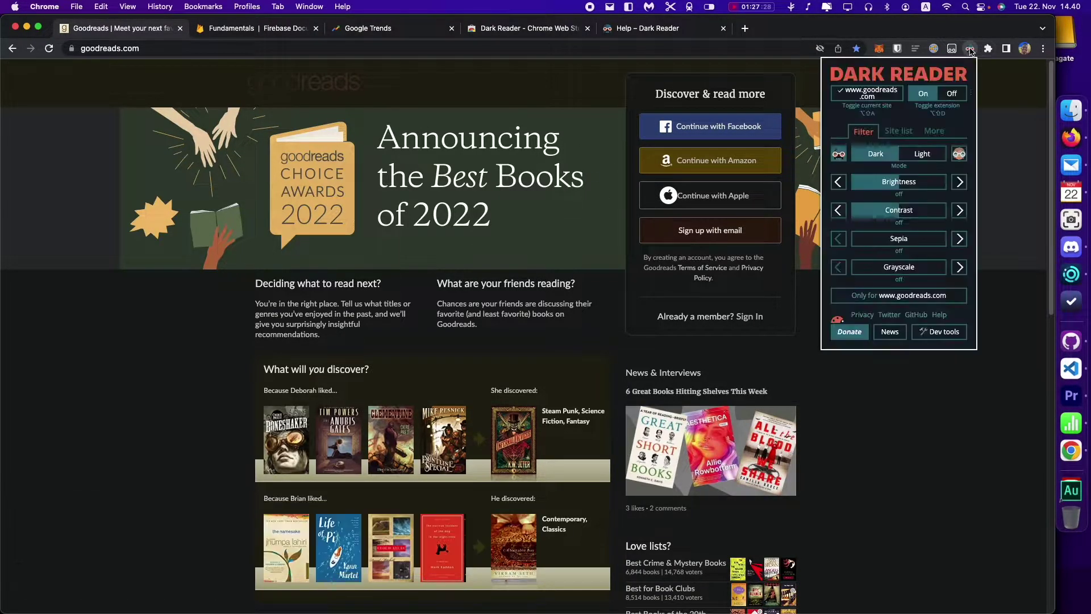
left_click(883, 94)
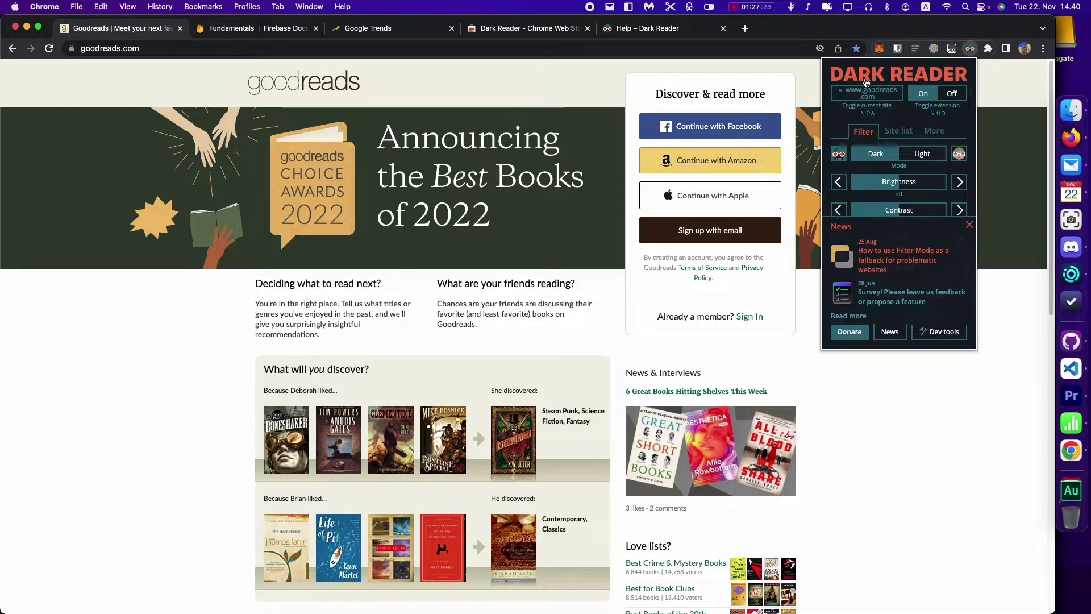
left_click(989, 133)
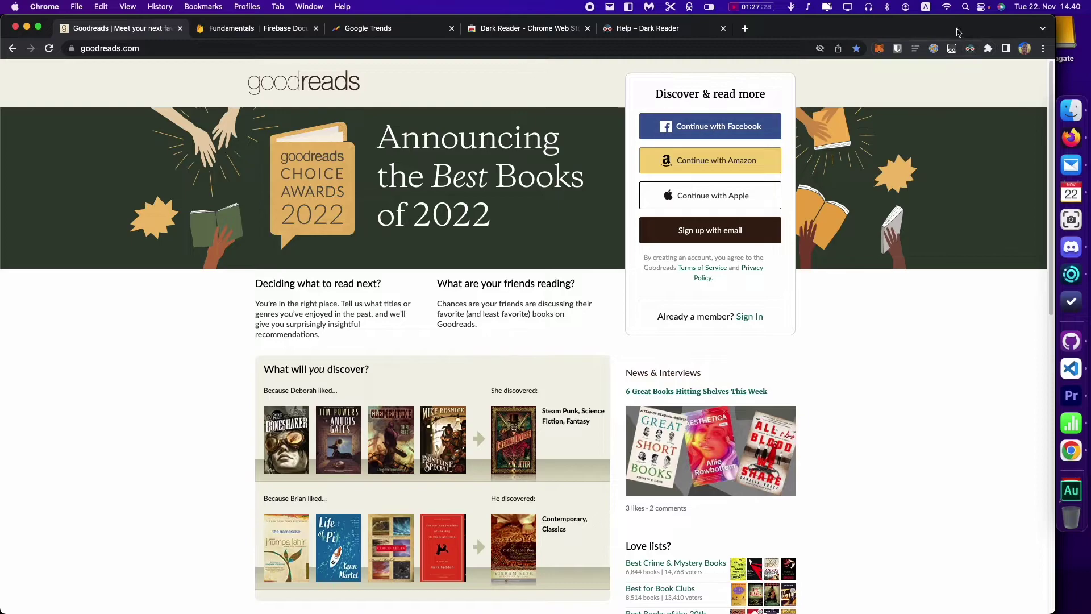
Step: Switch Dark Reader back on for Goodreads so the page is dark again
left_click(970, 49)
left_click(870, 92)
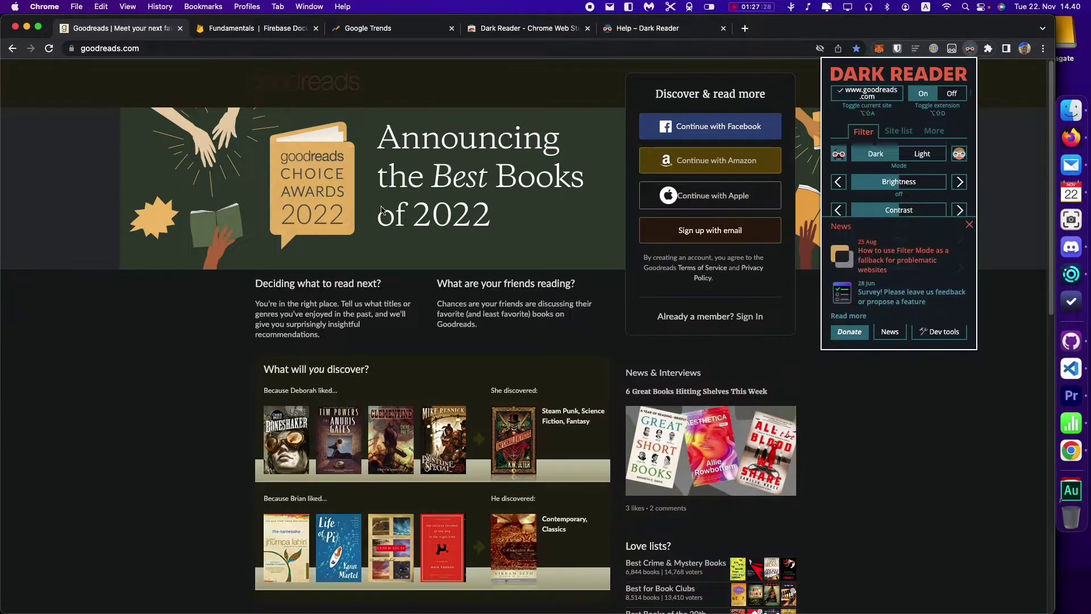
left_click(231, 320)
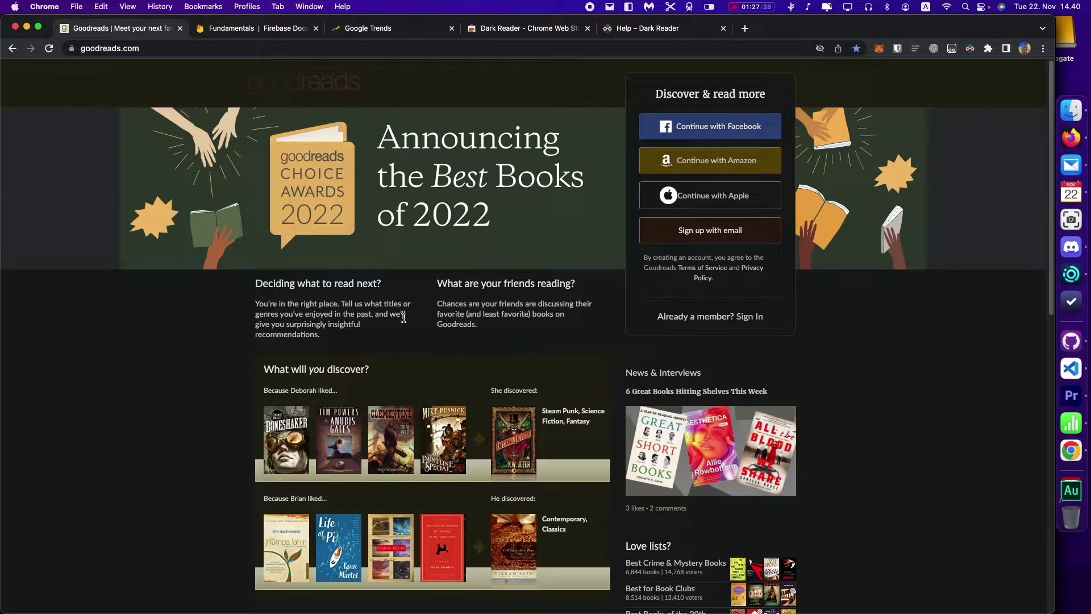
Step: On Google Trends, toggle Dark Reader globally off and on, then disable it for trends.google.com
left_click(367, 33)
left_click(970, 48)
left_click(948, 93)
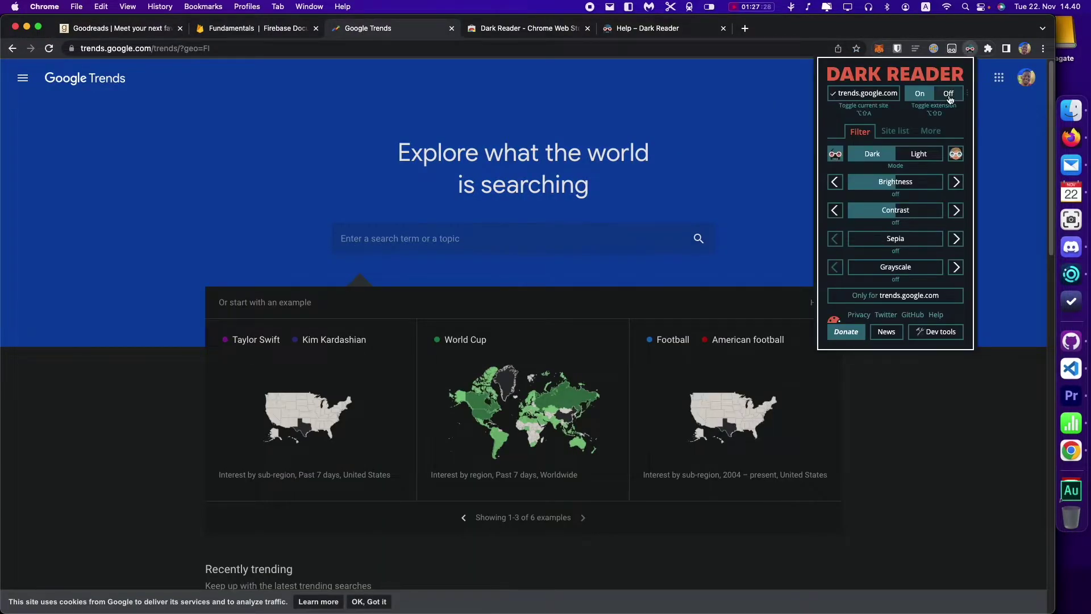
left_click(919, 93)
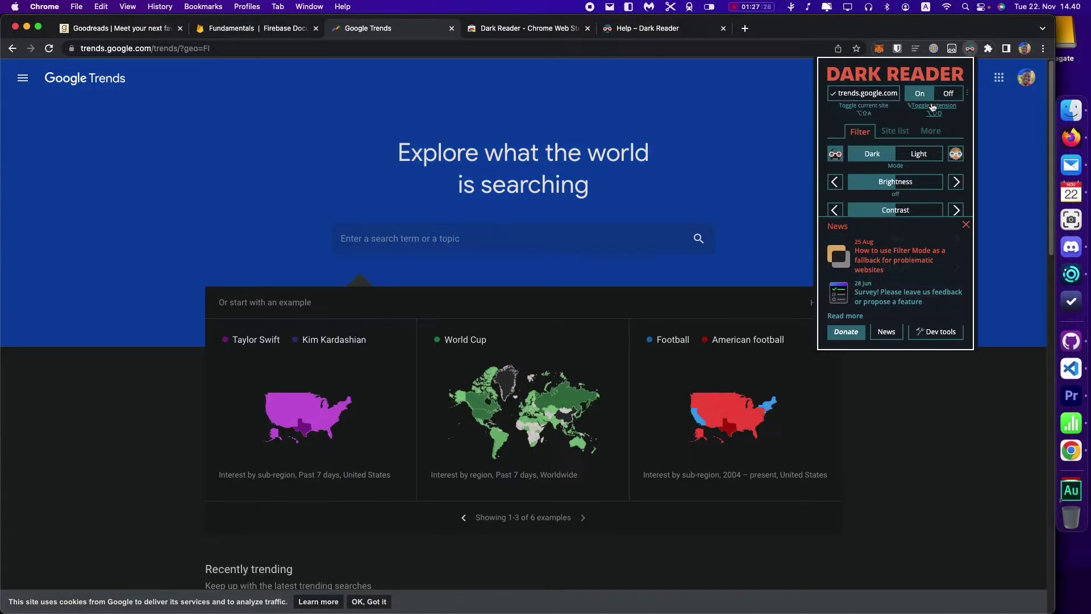
left_click(887, 96)
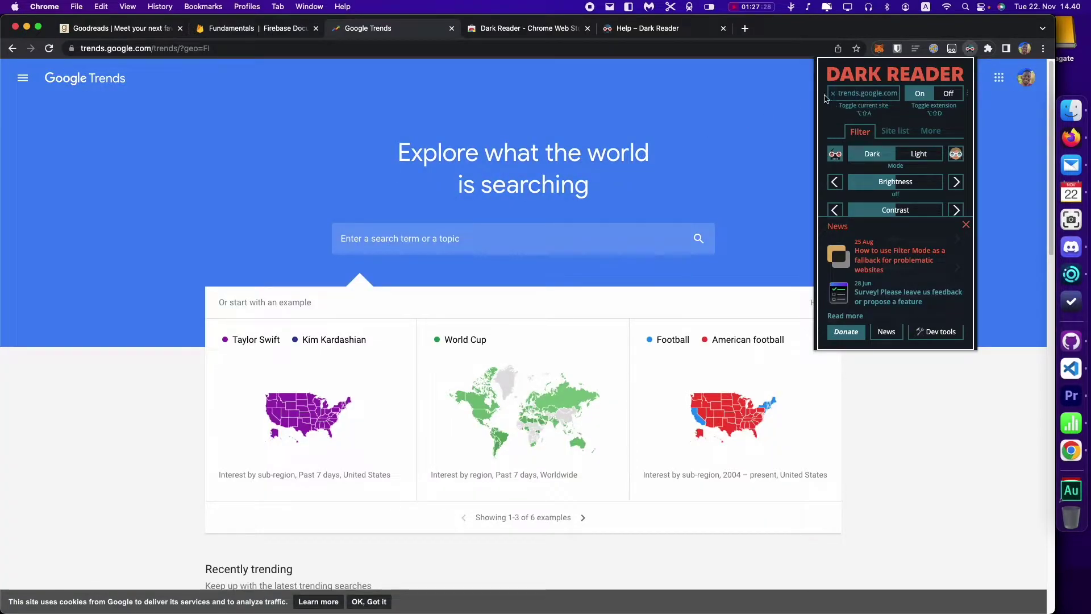
Step: On the Firebase Fundamentals page, switch Dark Reader off for firebase.google.com
left_click(269, 30)
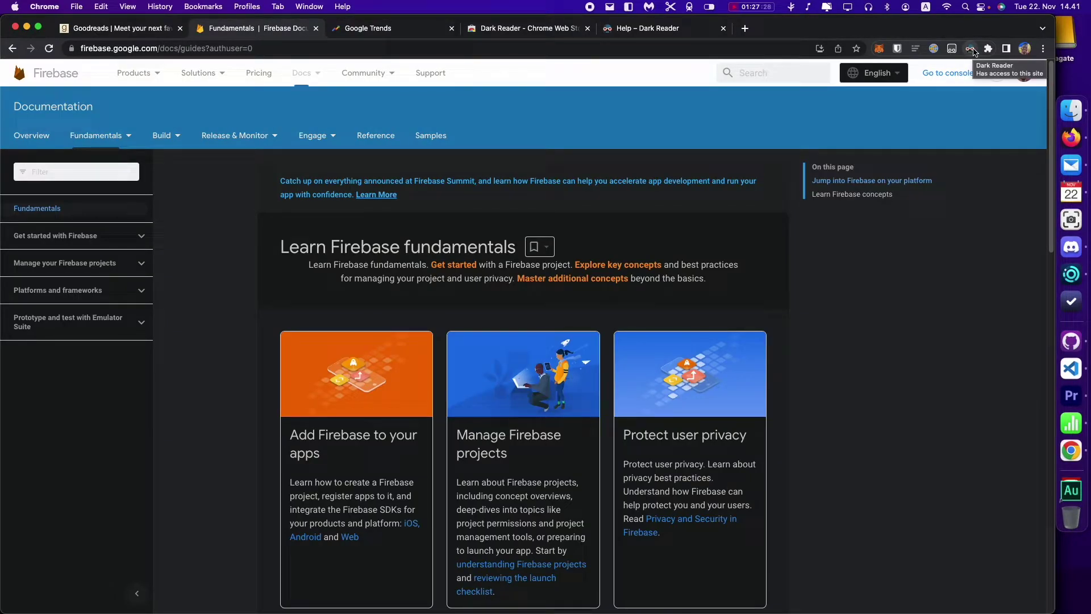
left_click(971, 49)
left_click(867, 92)
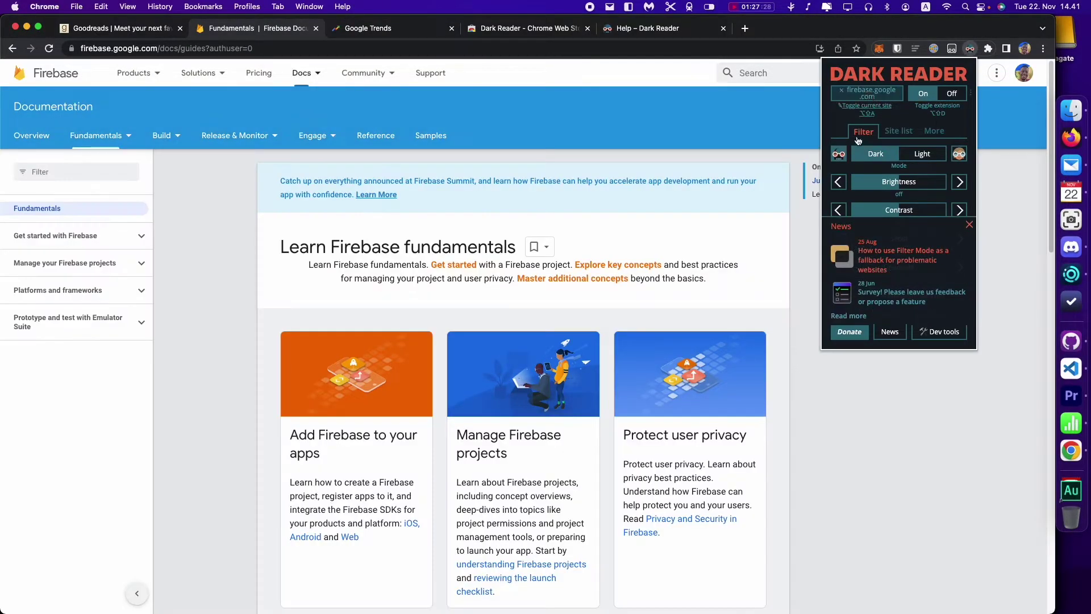
left_click(796, 389)
scroll(801, 375, "down", 2)
scroll(802, 365, "down", 10)
scroll(835, 324, "up", 2)
scroll(843, 300, "up", 1)
Step: Switch Dark Reader back on for firebase.google.com so the docs are dark
left_click(970, 49)
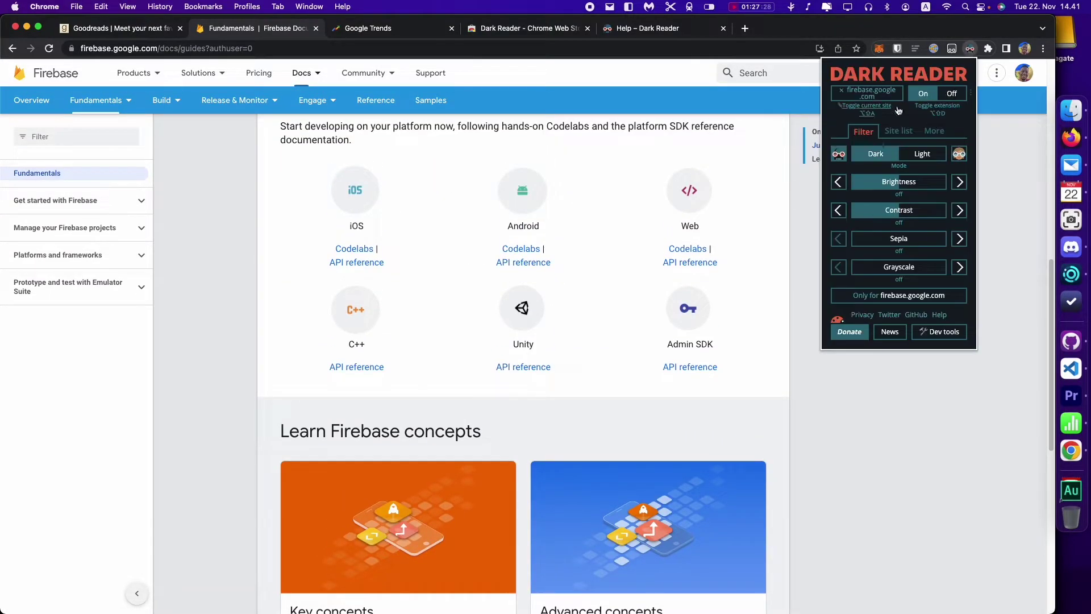
left_click(878, 91)
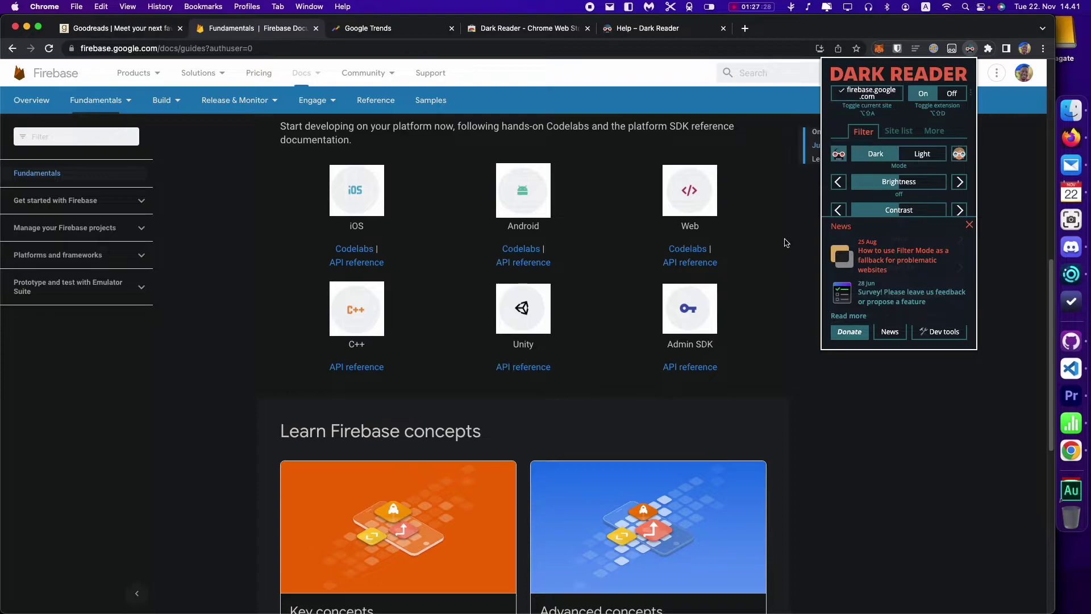
left_click(803, 385)
scroll(793, 298, "up", 3)
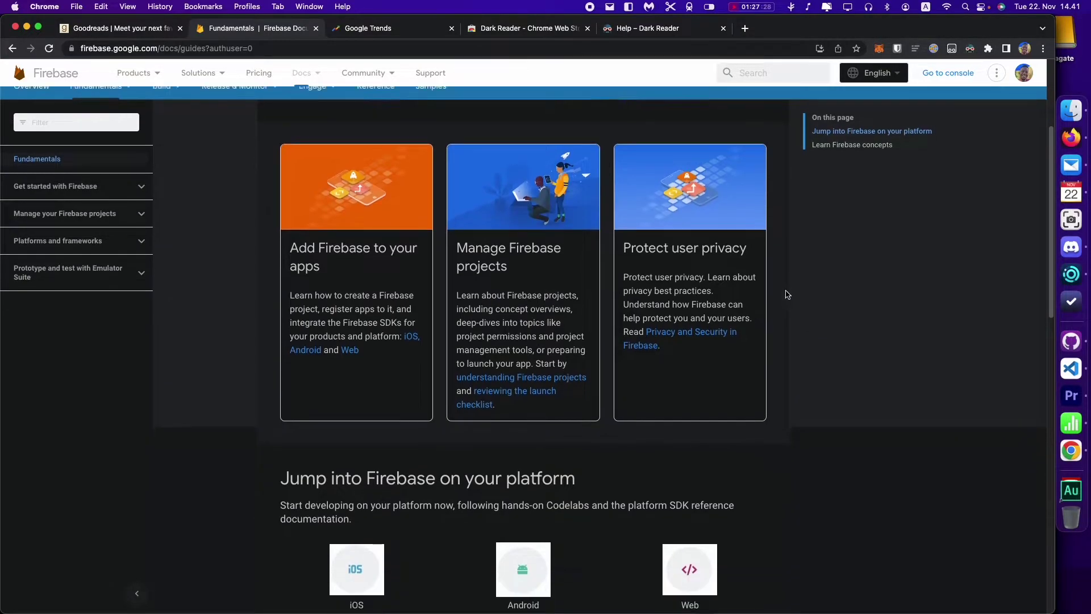
scroll(767, 307, "down", 2)
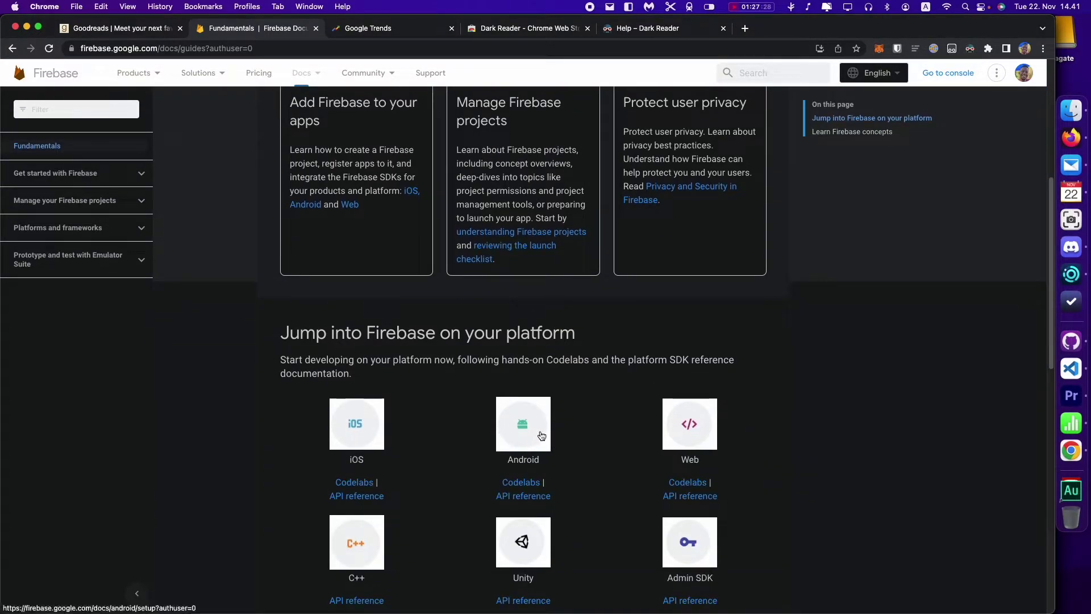
scroll(824, 324, "up", 5)
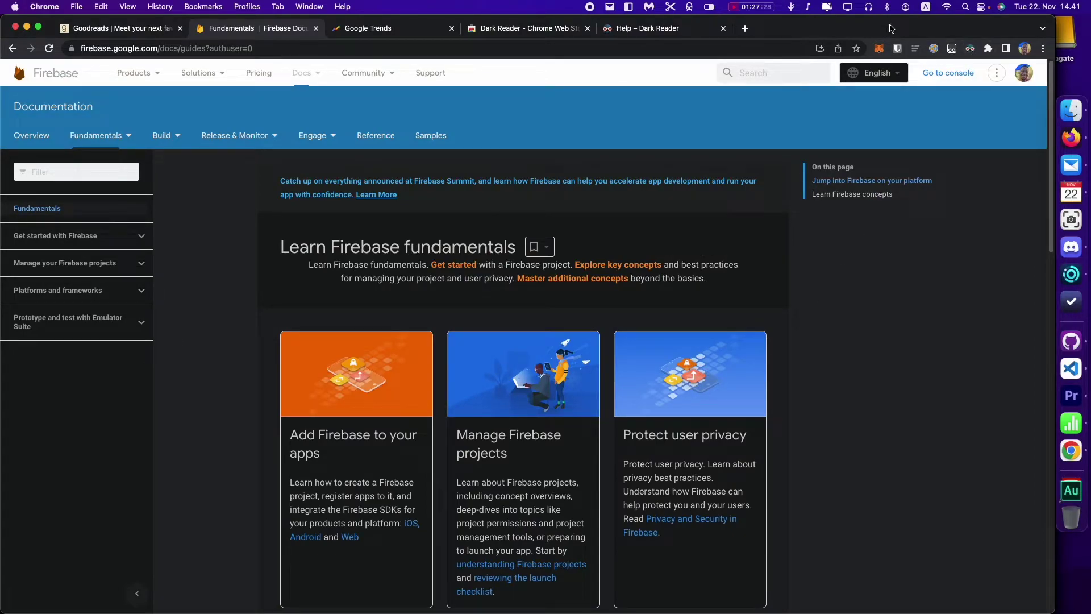
Step: Go back to the Dark Reader Chrome Web Store tab
left_click(506, 30)
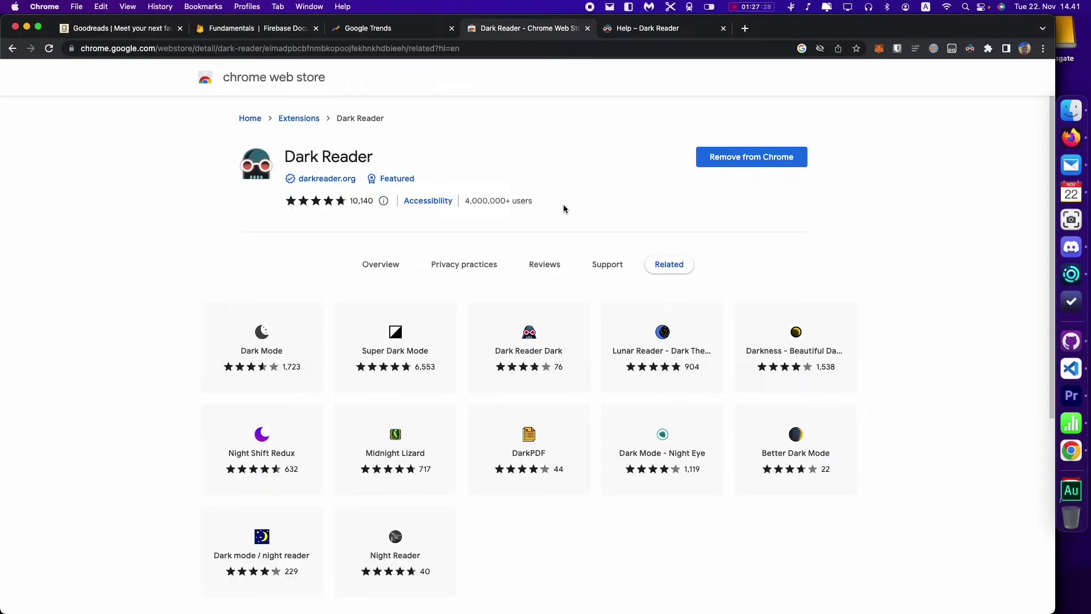